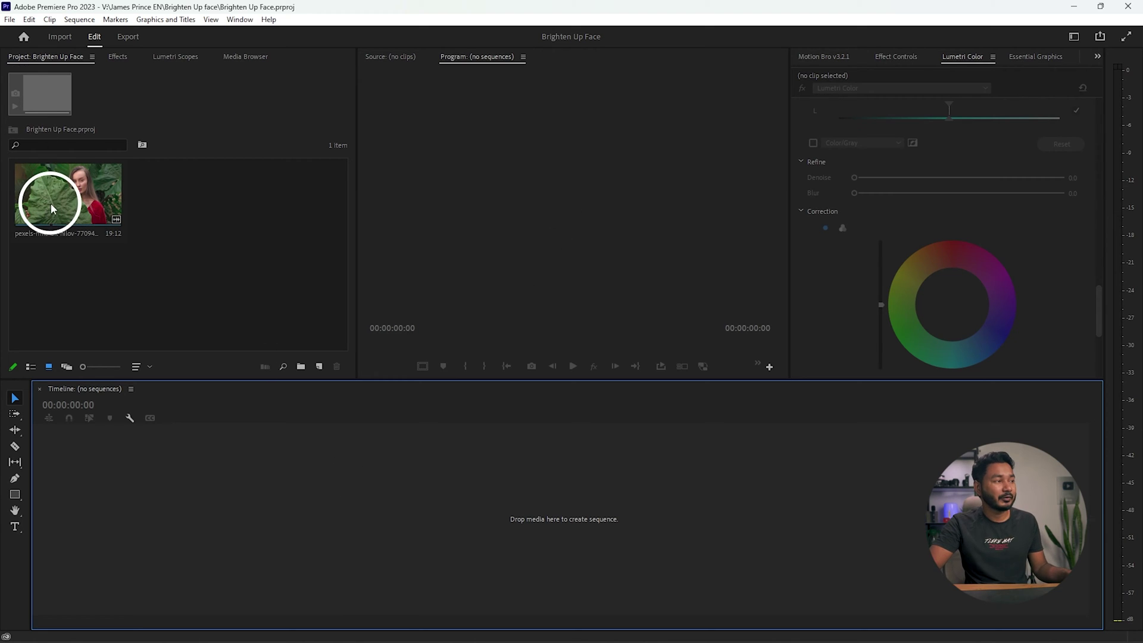
- Build a sequence from the pexels-mikhail-nilov-7709447 portrait clip and zoom in on the timeline
{"action": "left_click_drag", "start_coordinate": [56, 195], "coordinate": [438, 480]}
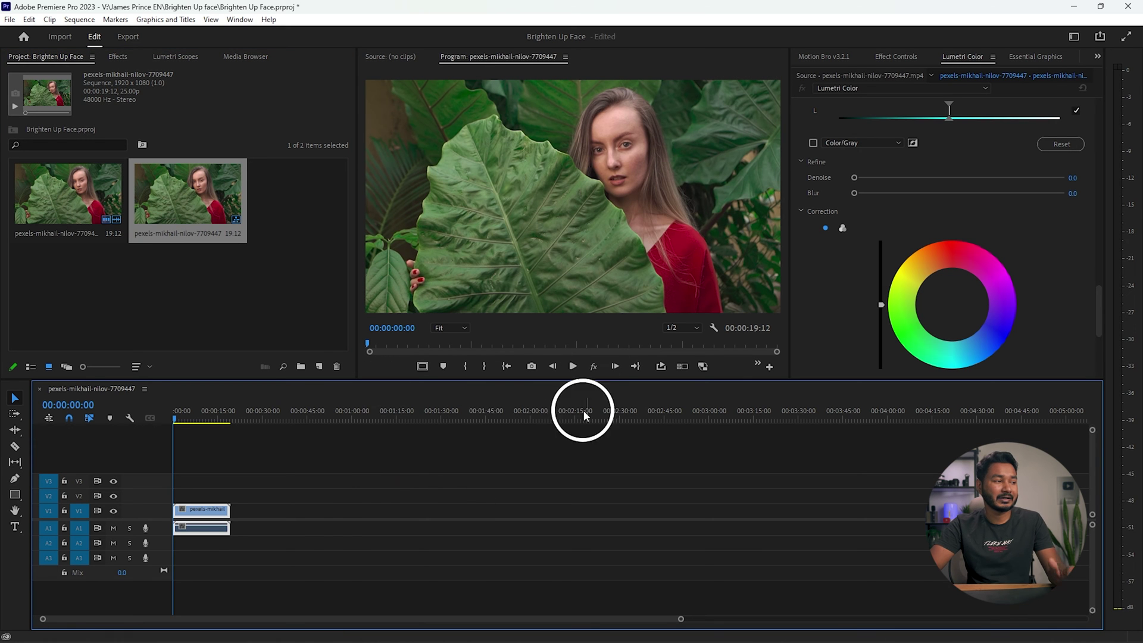
{"action": "scroll", "coordinate": [252, 510], "scroll_direction": "up", "scroll_amount": 5, "text": "alt"}
{"action": "scroll", "coordinate": [282, 515], "scroll_direction": "up", "scroll_amount": 4}
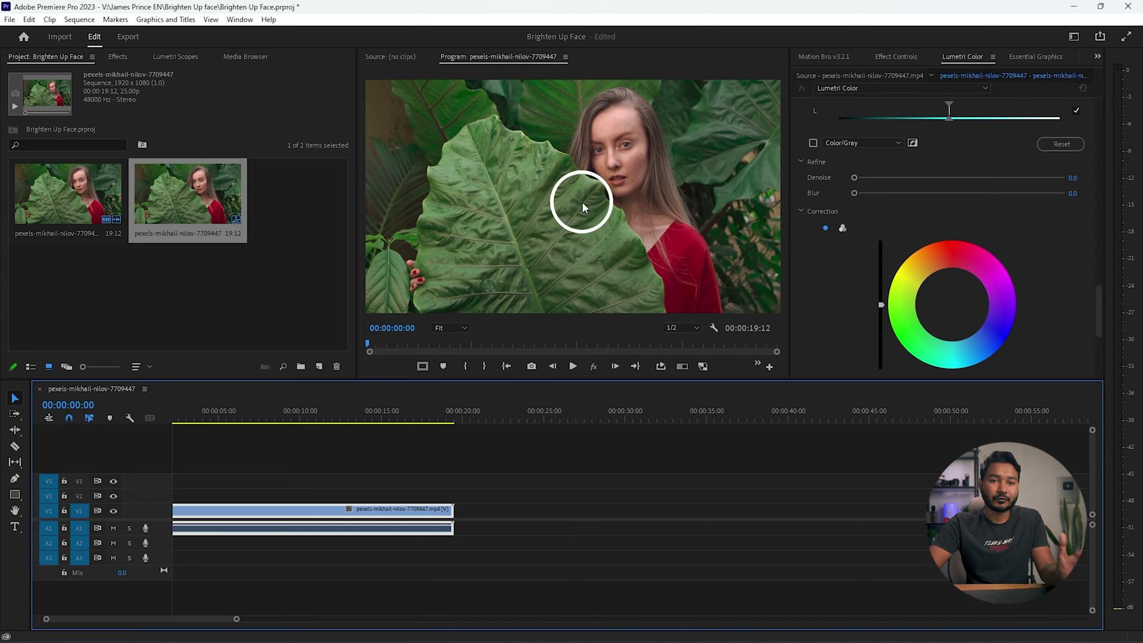
- Move the playhead to 00:00:05:17, deselect the clip, and open the Lumetri Color panel
{"action": "left_click_drag", "start_coordinate": [213, 417], "coordinate": [230, 417]}
{"action": "left_click", "coordinate": [286, 559]}
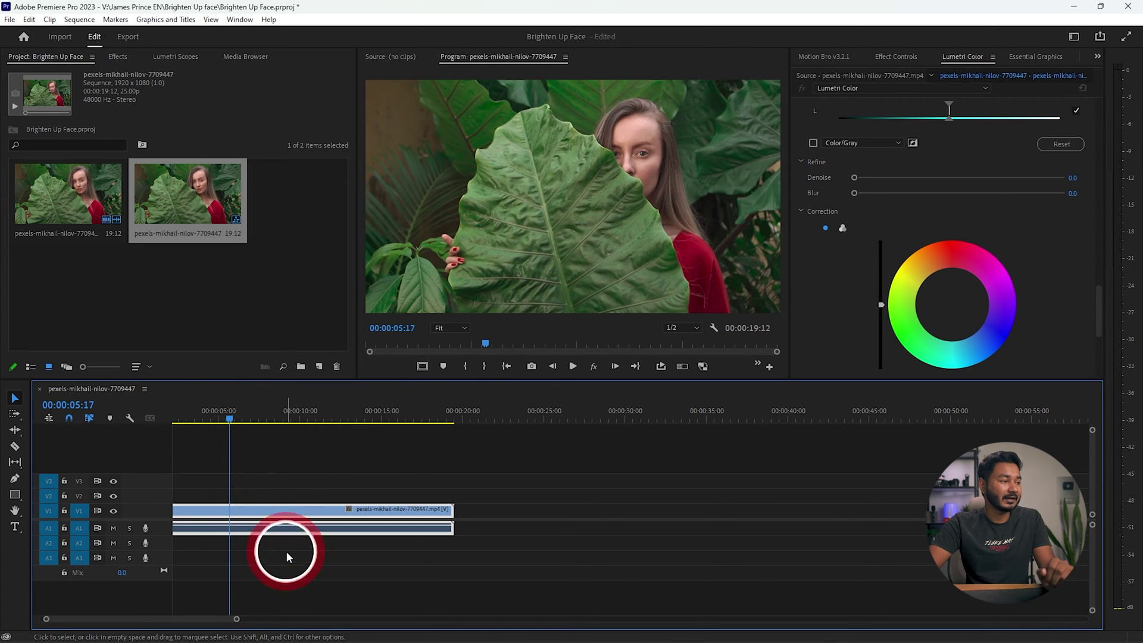
{"action": "left_click", "coordinate": [240, 19]}
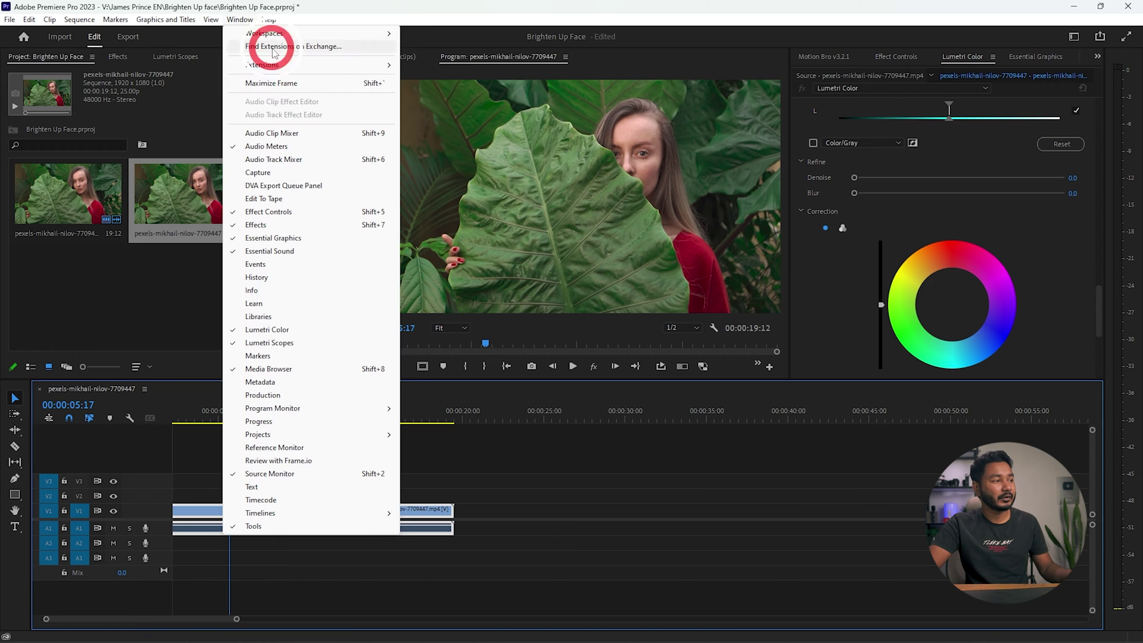
{"action": "left_click", "coordinate": [275, 331]}
{"action": "left_click", "coordinate": [961, 57]}
{"action": "scroll", "coordinate": [904, 168], "scroll_direction": "up", "scroll_amount": 5}
{"action": "scroll", "coordinate": [905, 169], "scroll_direction": "up", "scroll_amount": 10}
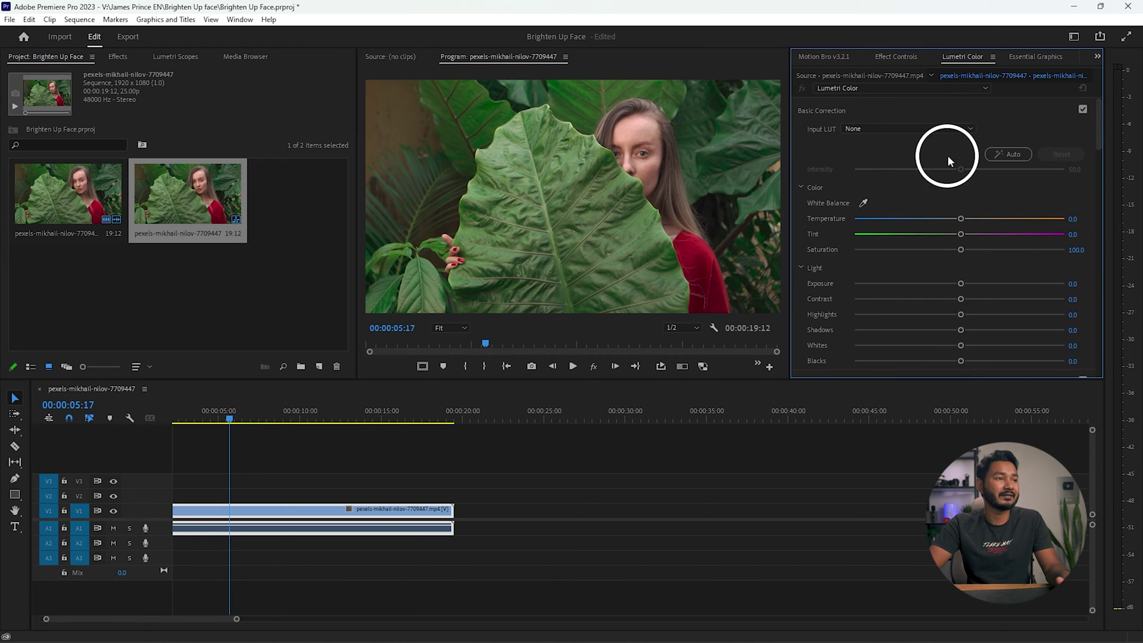
- Collapse Basic Correction, Creative, Curves and Color Wheels & Match, leaving only HSL Secondary expanded
{"action": "left_click", "coordinate": [822, 111]}
{"action": "left_click", "coordinate": [826, 134]}
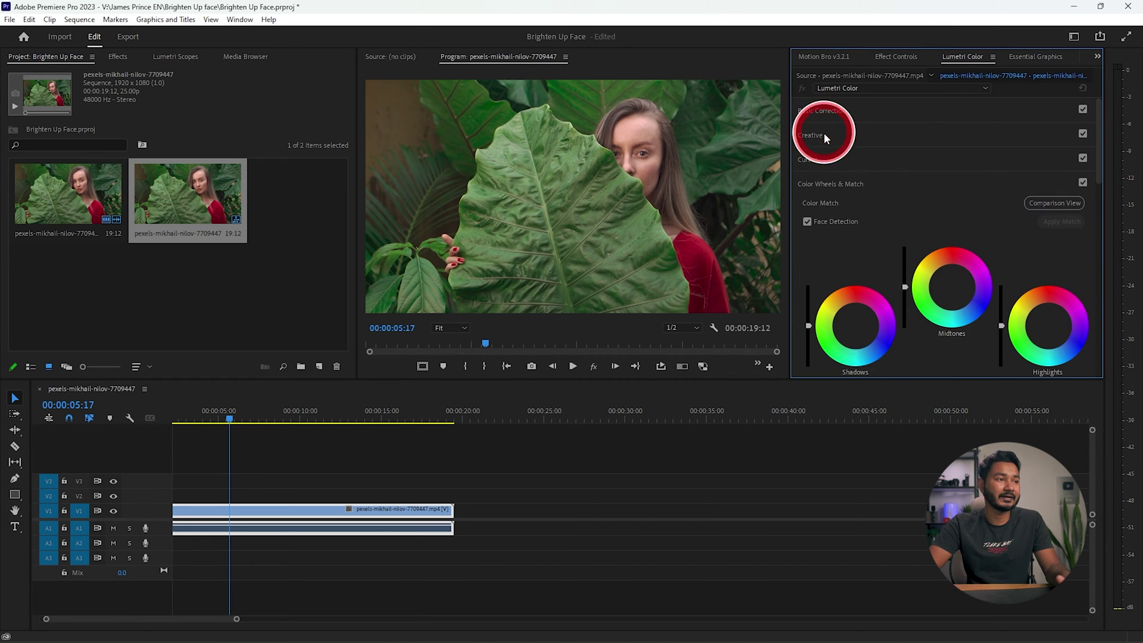
{"action": "left_click", "coordinate": [828, 159]}
{"action": "left_click", "coordinate": [827, 158]}
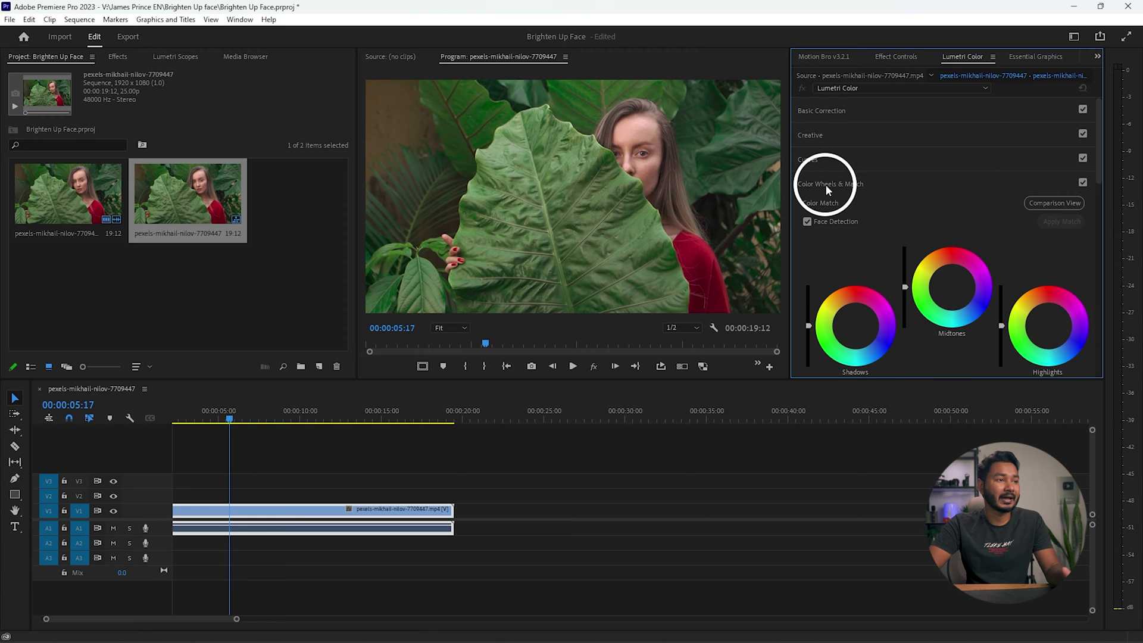
{"action": "left_click", "coordinate": [817, 184]}
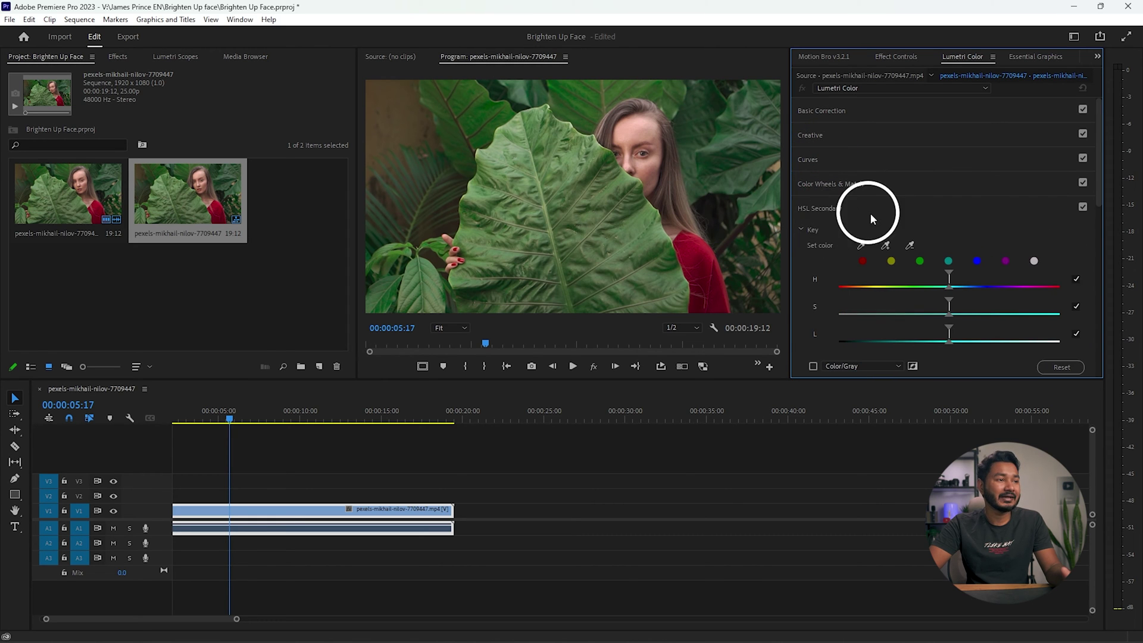
{"action": "left_click", "coordinate": [825, 208]}
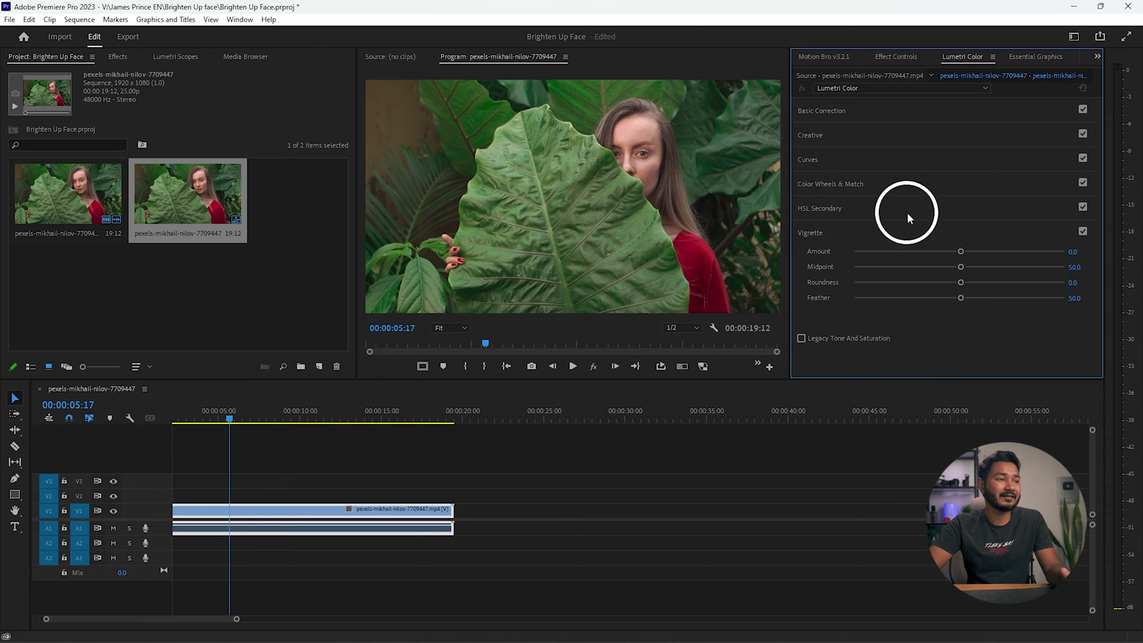
{"action": "left_click", "coordinate": [836, 210]}
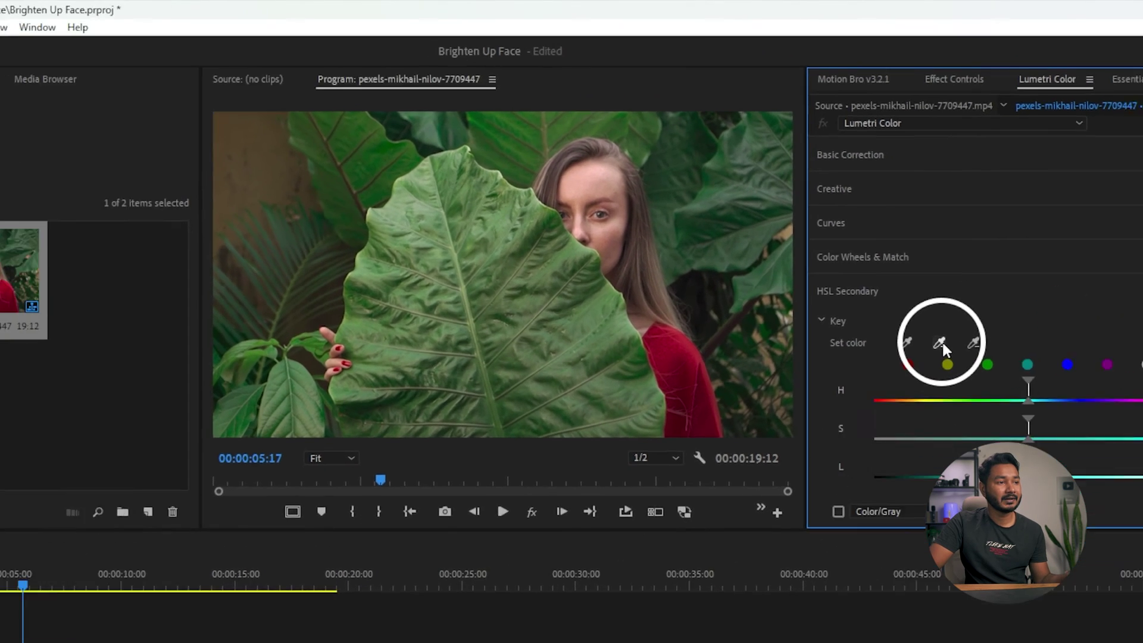
- Sample the leaf's green with the eyedroppers, then apply the green preset key range
{"action": "left_click", "coordinate": [887, 244]}
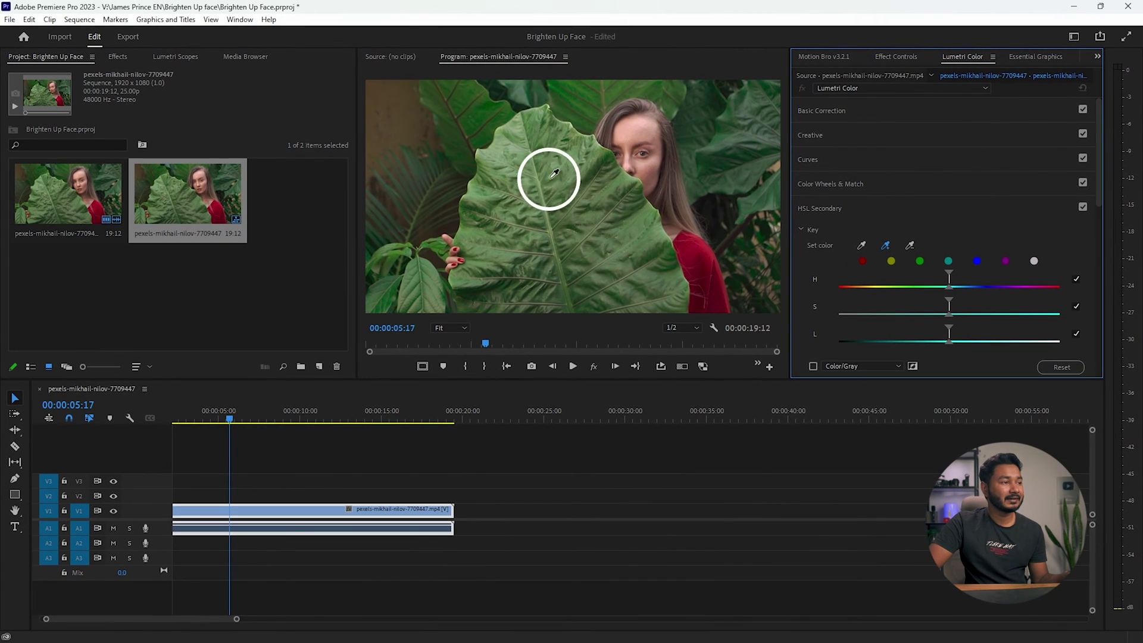
{"action": "left_click", "coordinate": [549, 154]}
{"action": "mouse_move", "coordinate": [565, 194]}
{"action": "left_mouse_down"}
{"action": "mouse_move", "coordinate": [559, 227]}
{"action": "mouse_move", "coordinate": [587, 270]}
{"action": "mouse_move", "coordinate": [612, 258]}
{"action": "mouse_move", "coordinate": [482, 113]}
{"action": "mouse_move", "coordinate": [648, 240]}
{"action": "left_mouse_up"}
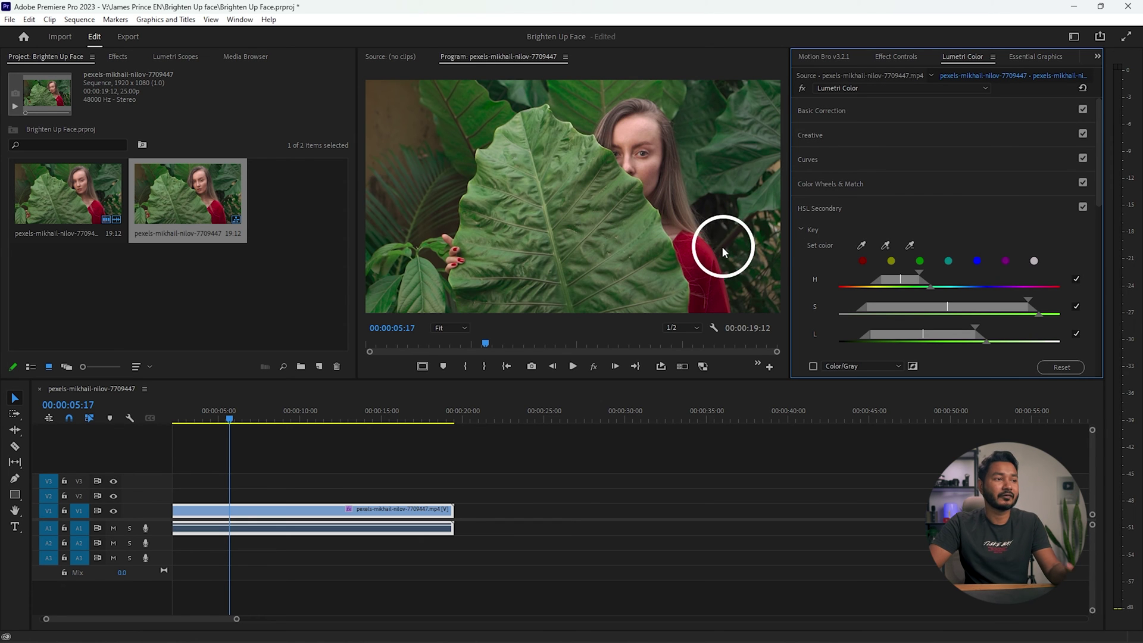
{"action": "left_click", "coordinate": [920, 262]}
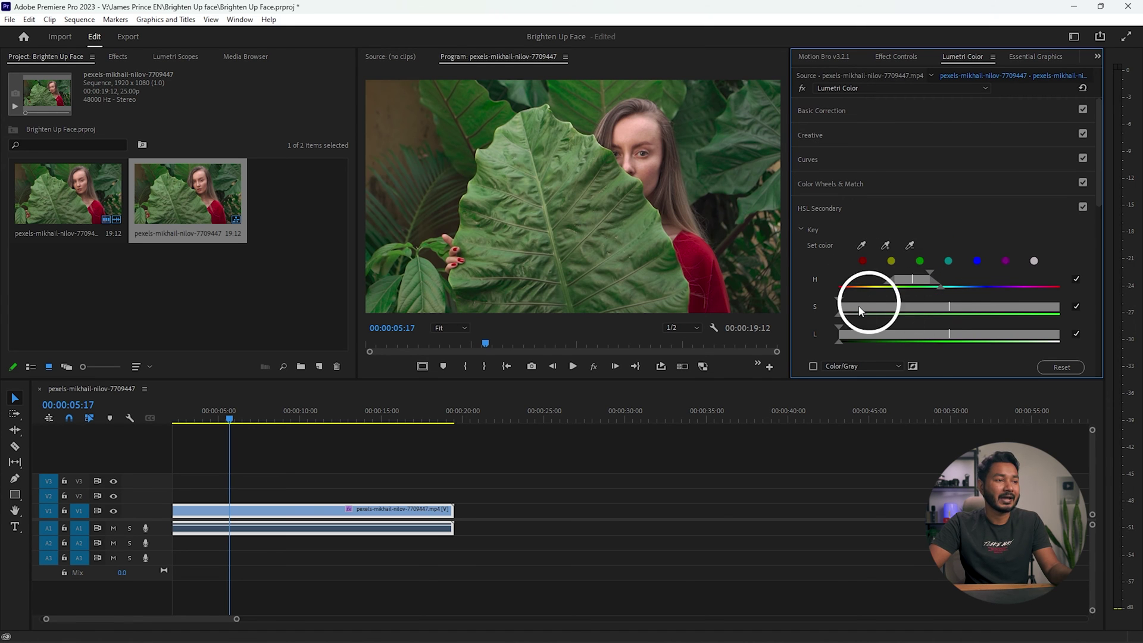
{"action": "scroll", "coordinate": [940, 256], "scroll_direction": "down", "scroll_amount": 3}
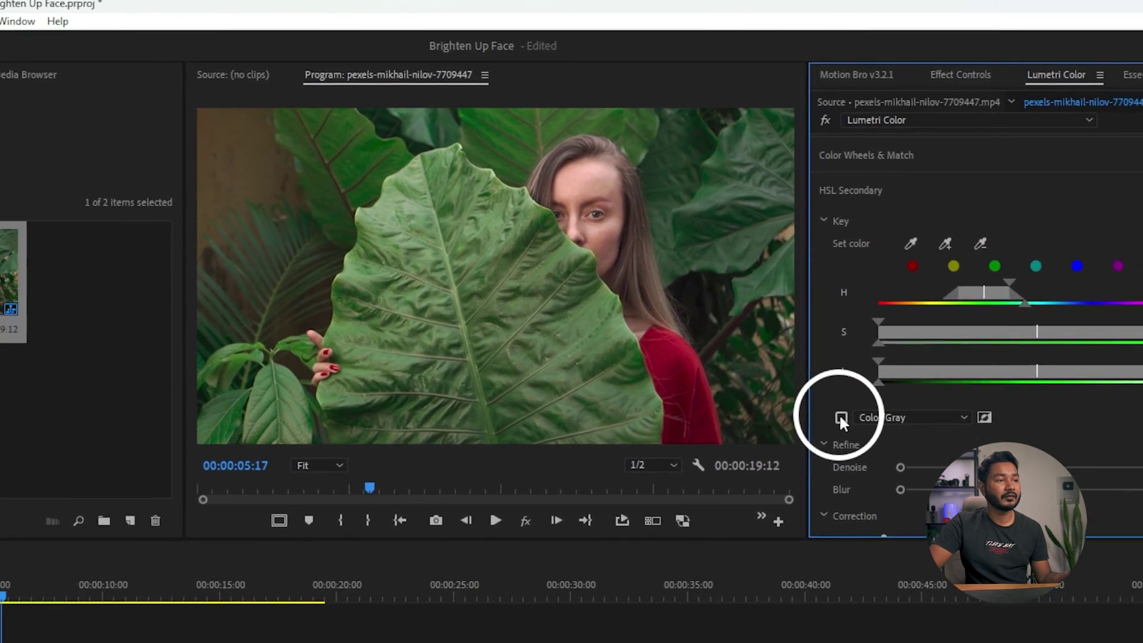
- With the gray mask preview on, widen hue, narrow saturation, extend lightness, and raise Blur to 5.8
{"action": "left_click", "coordinate": [840, 418]}
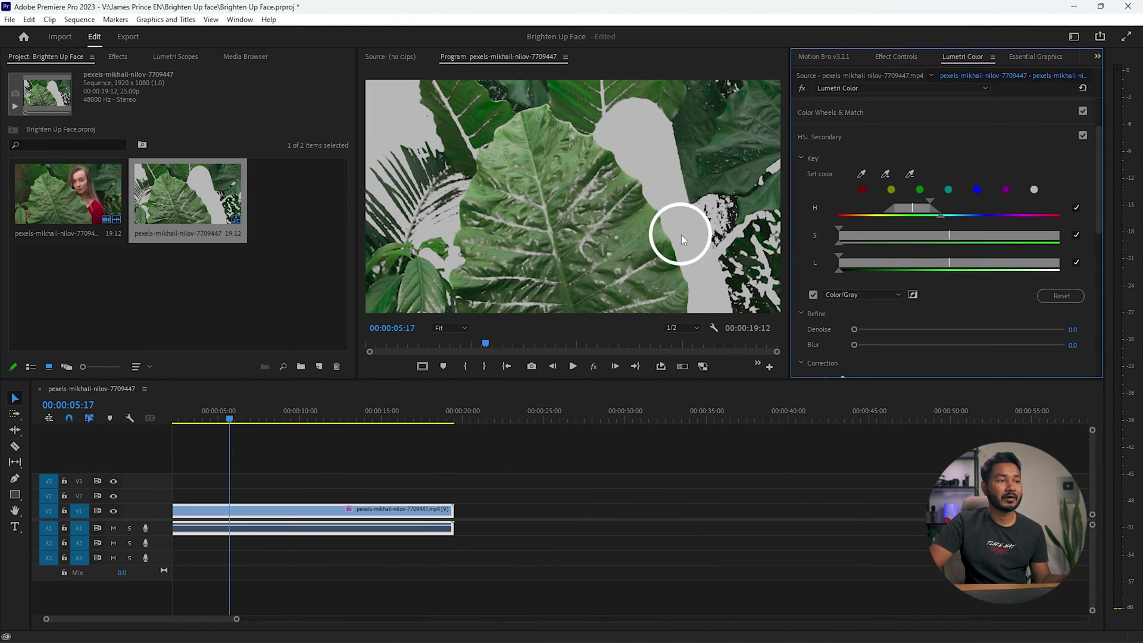
{"action": "left_click_drag", "start_coordinate": [930, 205], "coordinate": [938, 202]}
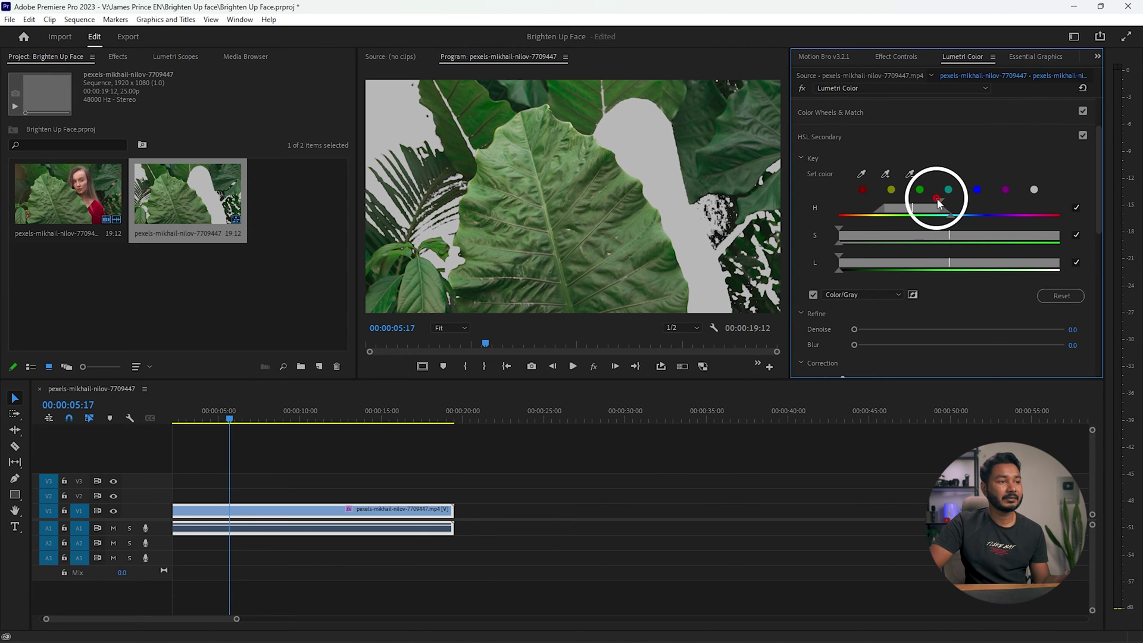
{"action": "left_click_drag", "start_coordinate": [840, 232], "coordinate": [851, 234]}
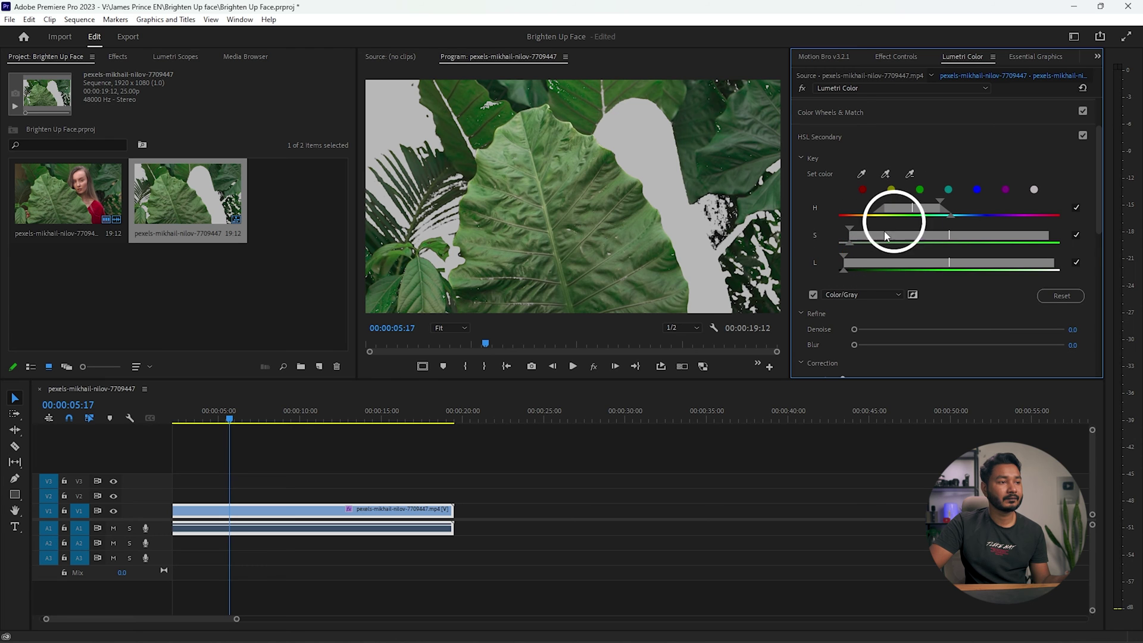
{"action": "left_click_drag", "start_coordinate": [848, 266], "coordinate": [820, 266]}
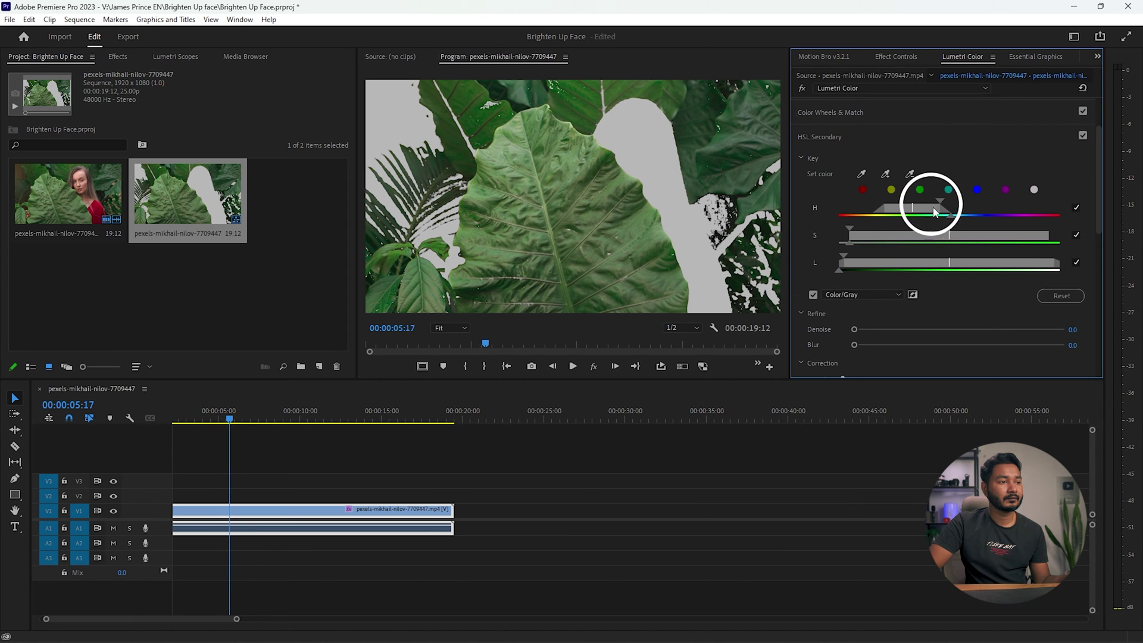
{"action": "left_click_drag", "start_coordinate": [938, 200], "coordinate": [948, 198]}
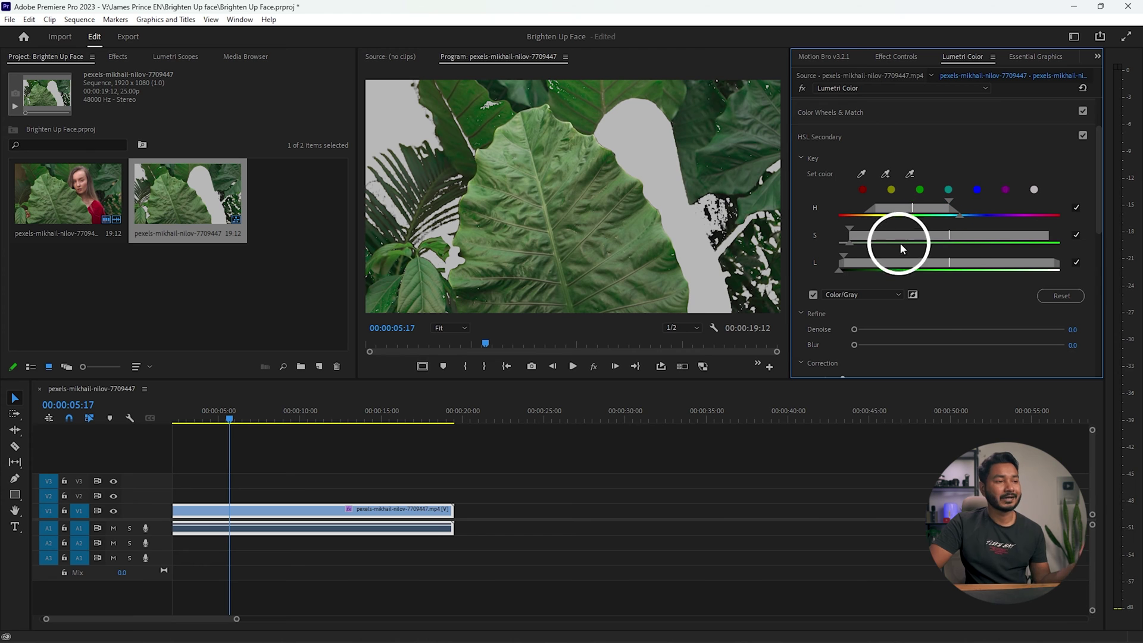
{"action": "mouse_move", "coordinate": [855, 345]}
{"action": "left_mouse_down"}
{"action": "mouse_move", "coordinate": [894, 345]}
{"action": "mouse_move", "coordinate": [863, 329]}
{"action": "left_mouse_up"}
- Turn off the gray preview, try darkening the leaf with the Correction slider, then reset it to neutral
{"action": "left_click", "coordinate": [813, 294]}
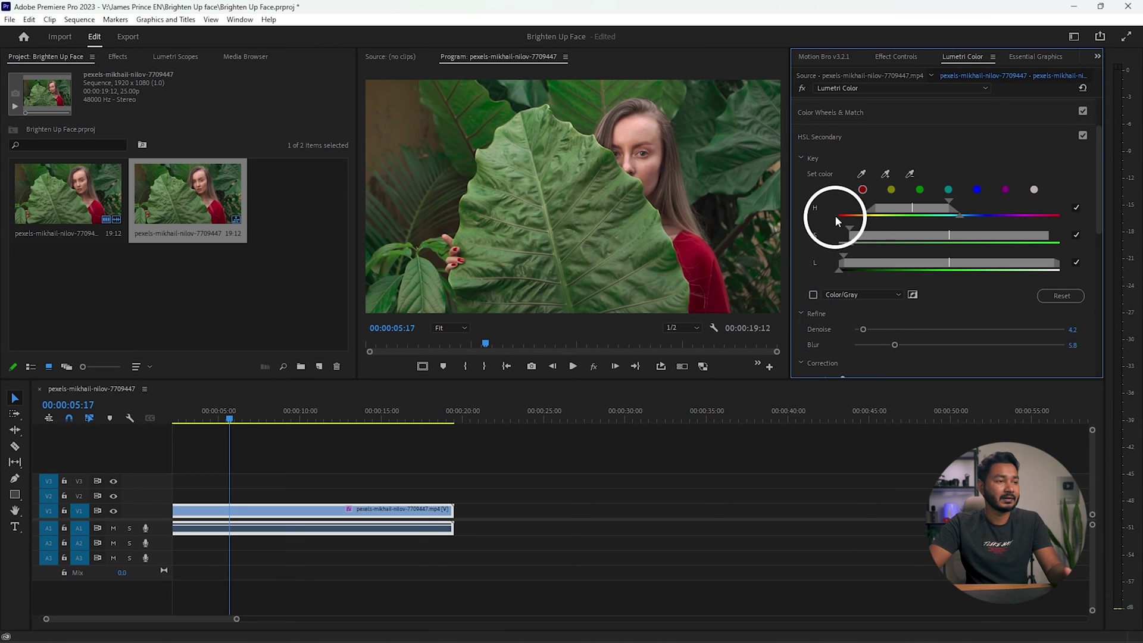
{"action": "scroll", "coordinate": [825, 199], "scroll_direction": "down", "scroll_amount": 1}
{"action": "scroll", "coordinate": [826, 204], "scroll_direction": "down", "scroll_amount": 2}
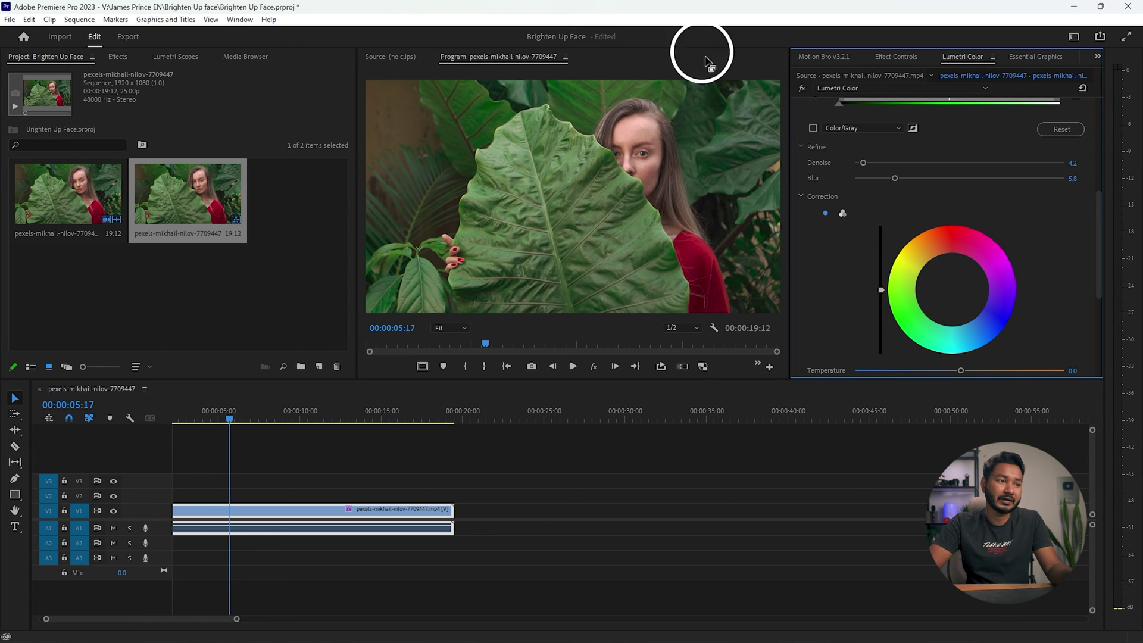
{"action": "left_click_drag", "start_coordinate": [881, 291], "coordinate": [889, 490]}
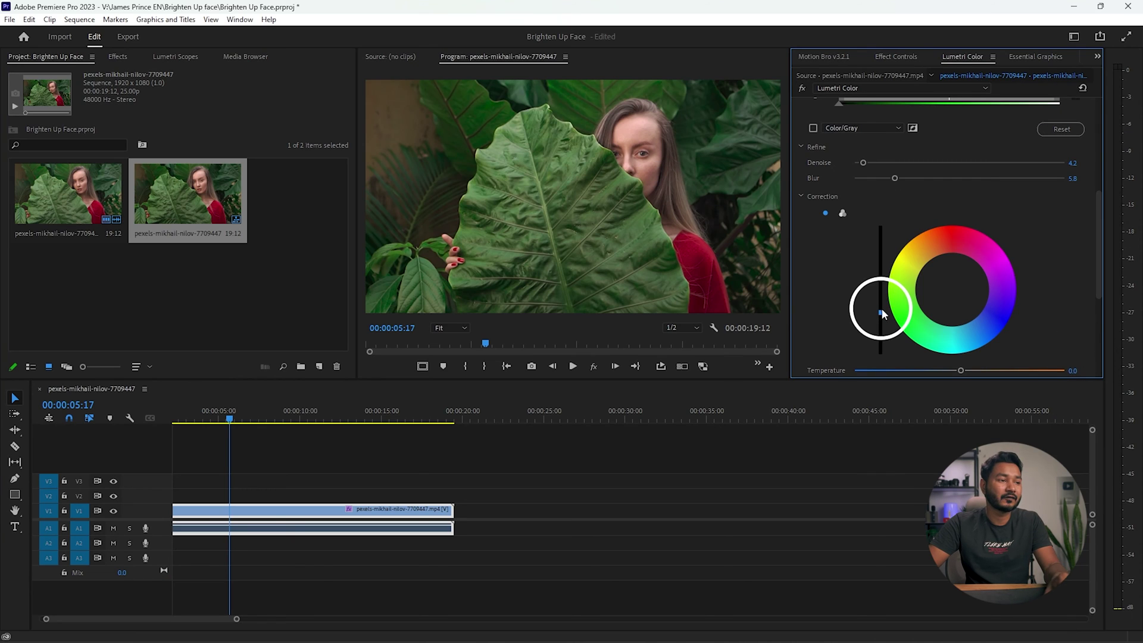
{"action": "double_click", "coordinate": [881, 312]}
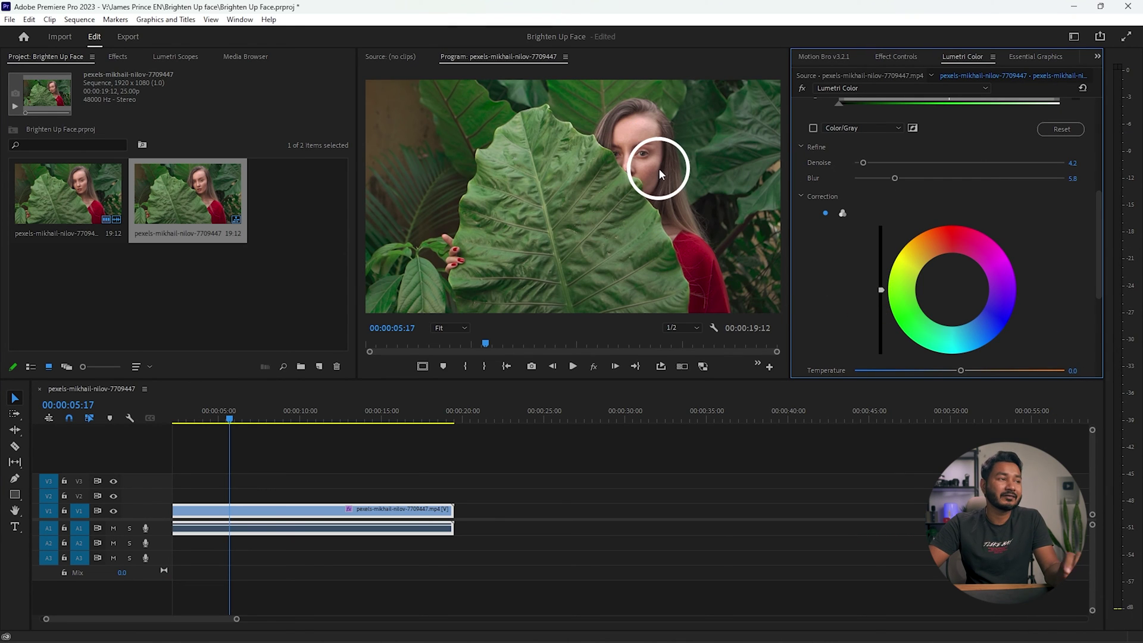
{"action": "scroll", "coordinate": [894, 270], "scroll_direction": "up", "scroll_amount": 5}
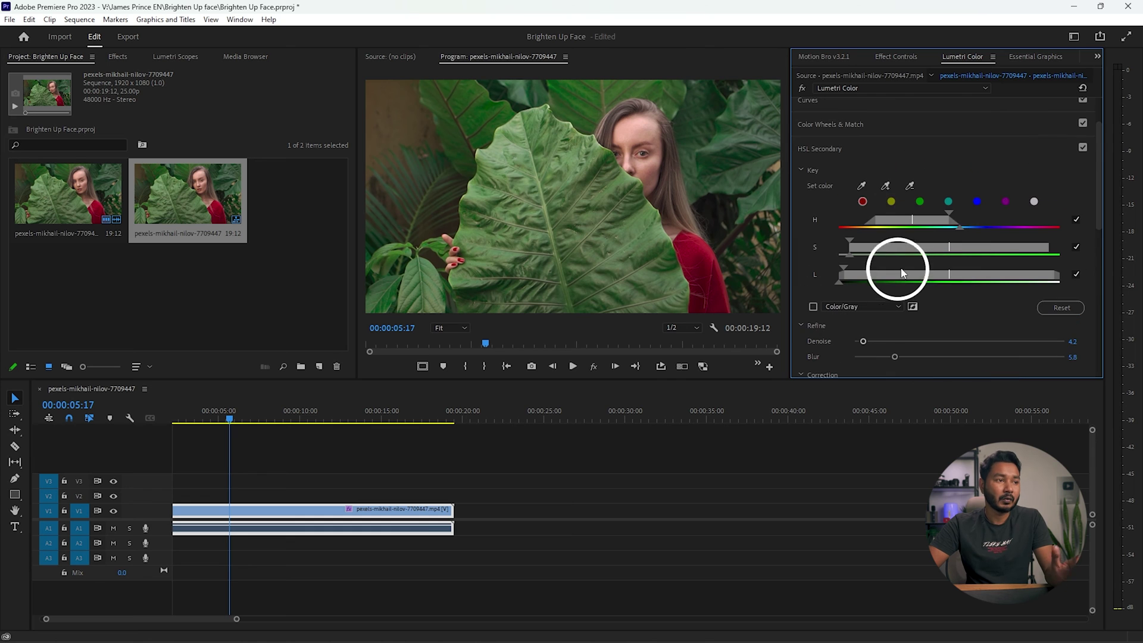
- Clear the leaf key and sample the woman's face skin tones with the eyedroppers
{"action": "left_click", "coordinate": [912, 222]}
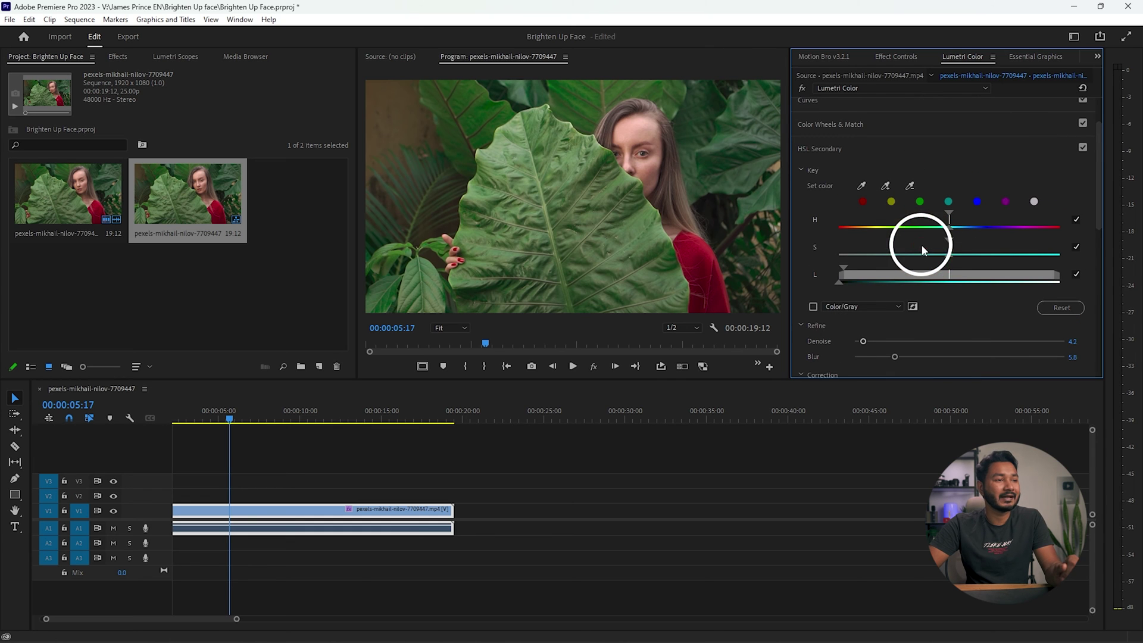
{"action": "left_click", "coordinate": [932, 278]}
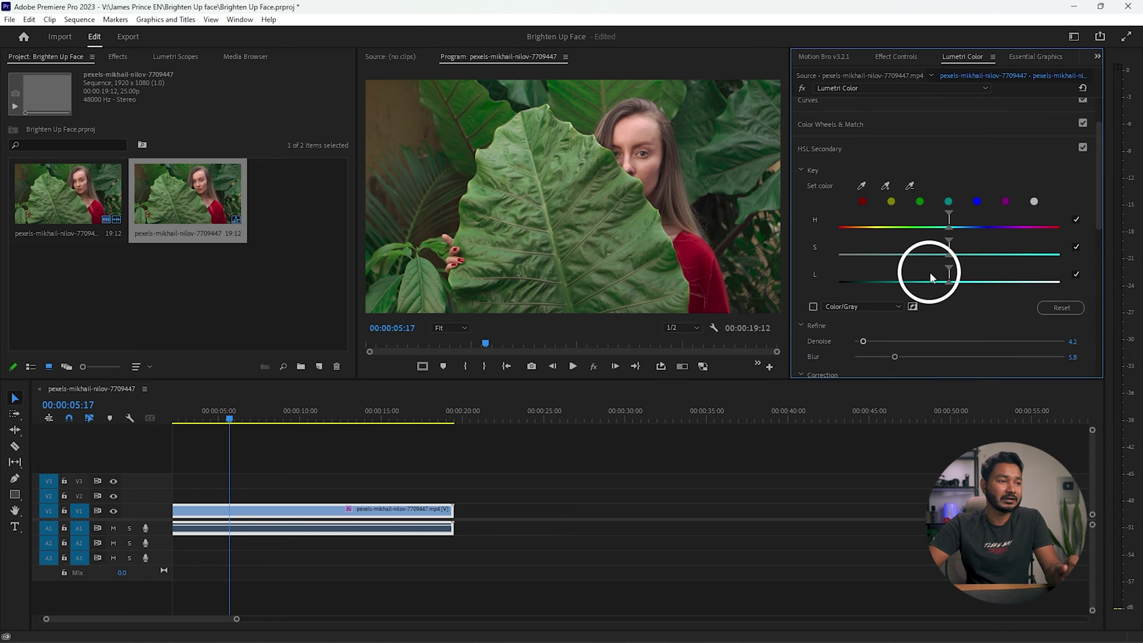
{"action": "left_click", "coordinate": [886, 187]}
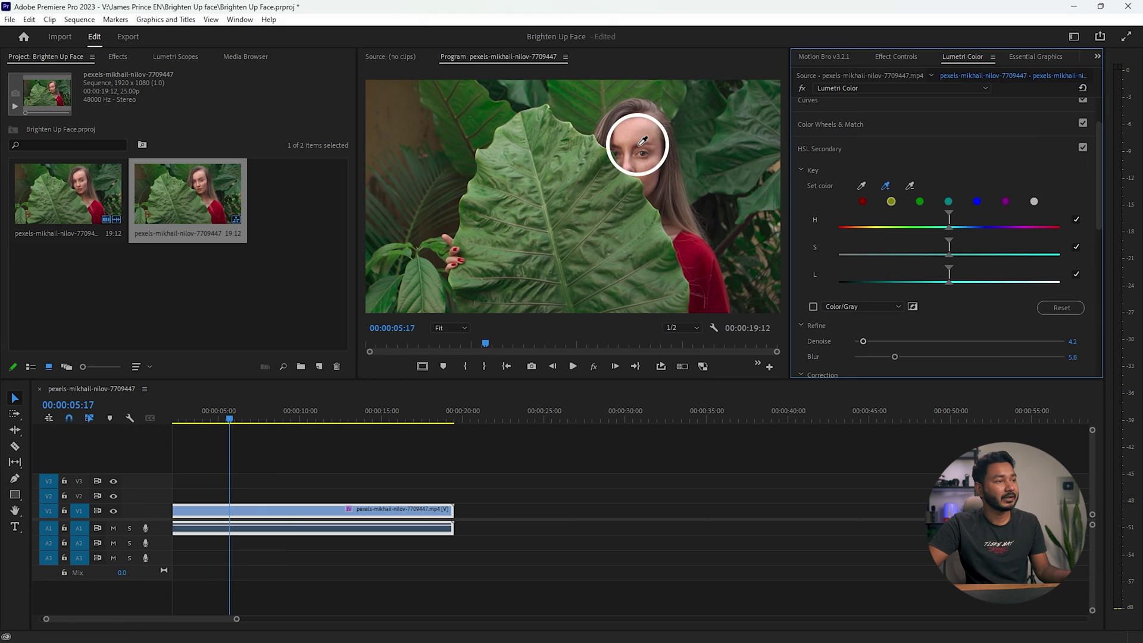
{"action": "left_click", "coordinate": [635, 133]}
{"action": "mouse_move", "coordinate": [629, 129]}
{"action": "left_mouse_down"}
{"action": "mouse_move", "coordinate": [646, 120]}
{"action": "mouse_move", "coordinate": [659, 155]}
{"action": "mouse_move", "coordinate": [643, 160]}
{"action": "mouse_move", "coordinate": [669, 184]}
{"action": "left_mouse_up"}
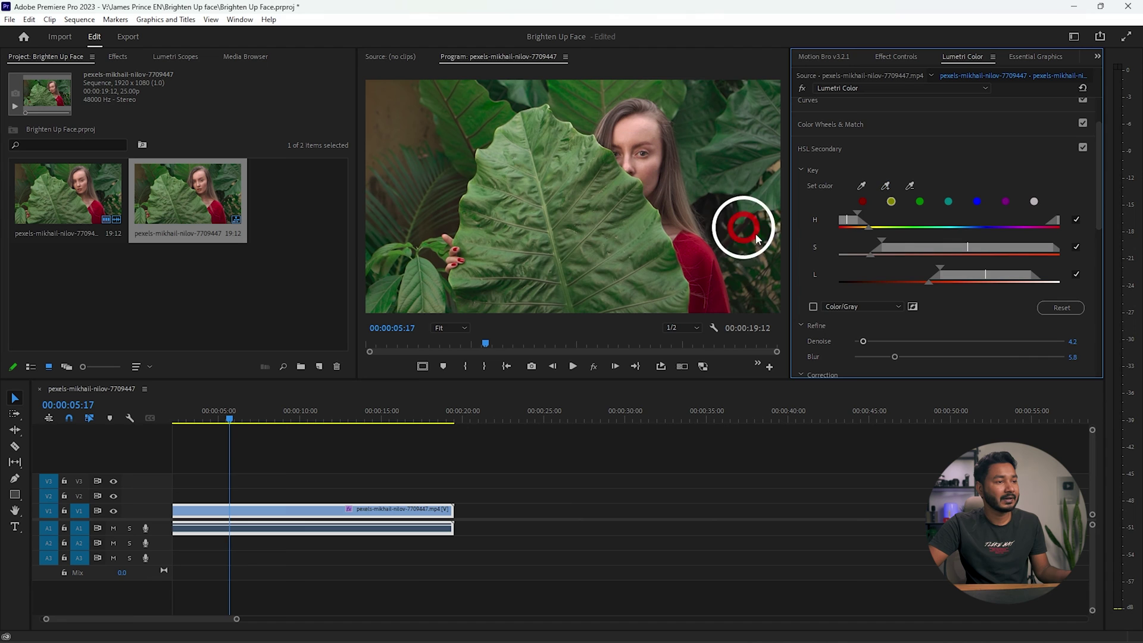
- Turn on the Color/Gray preview and widen the hue and lightness ranges to cover the whole face
{"action": "left_click", "coordinate": [813, 307]}
{"action": "scroll", "coordinate": [943, 304], "scroll_direction": "down", "scroll_amount": 1}
{"action": "left_click_drag", "start_coordinate": [941, 234], "coordinate": [864, 183]}
{"action": "left_click", "coordinate": [919, 227]}
{"action": "left_click_drag", "start_coordinate": [915, 236], "coordinate": [946, 241]}
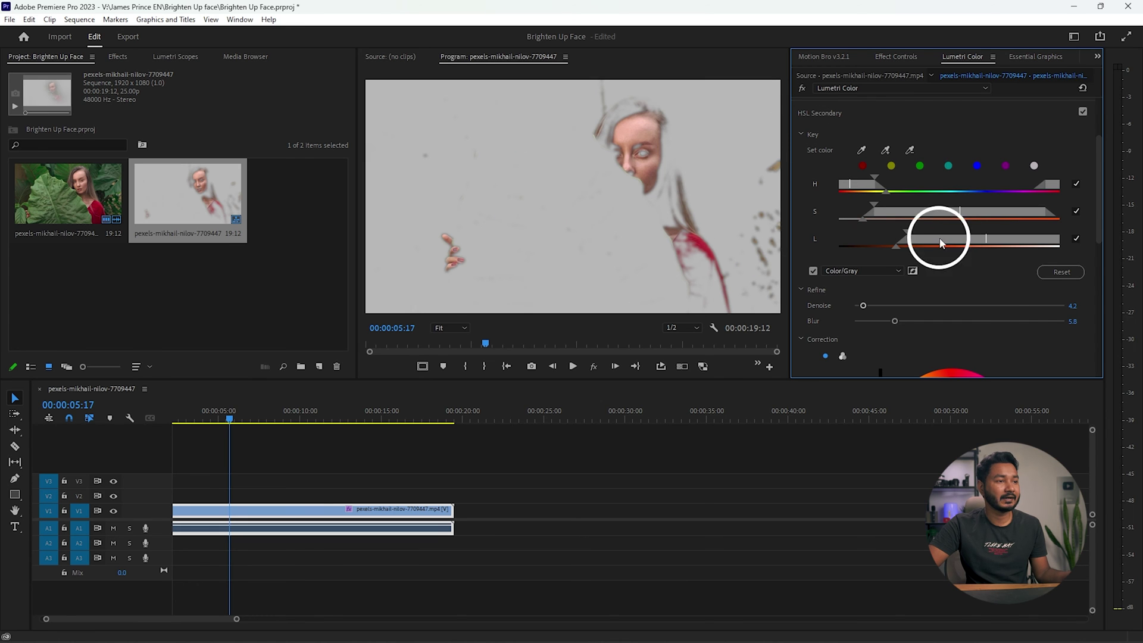
- Return to the full-colour view and drag the Correction wheel's puck to tint the keyed face
{"action": "left_click", "coordinate": [813, 270]}
{"action": "scroll", "coordinate": [978, 289], "scroll_direction": "down", "scroll_amount": 5}
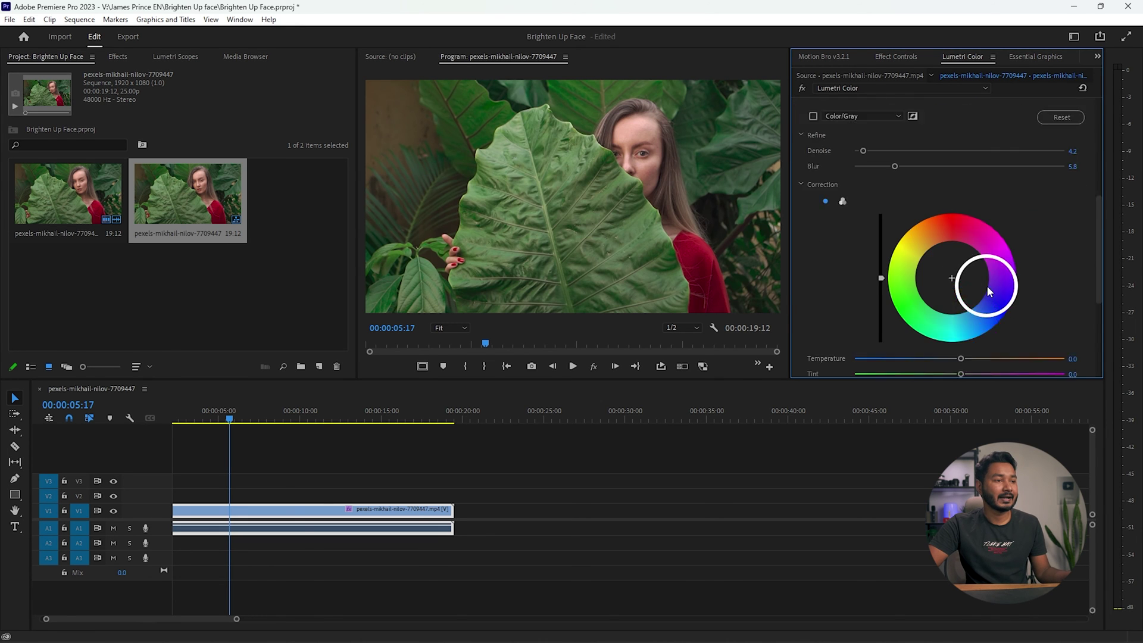
{"action": "left_click_drag", "start_coordinate": [917, 271], "coordinate": [876, 215]}
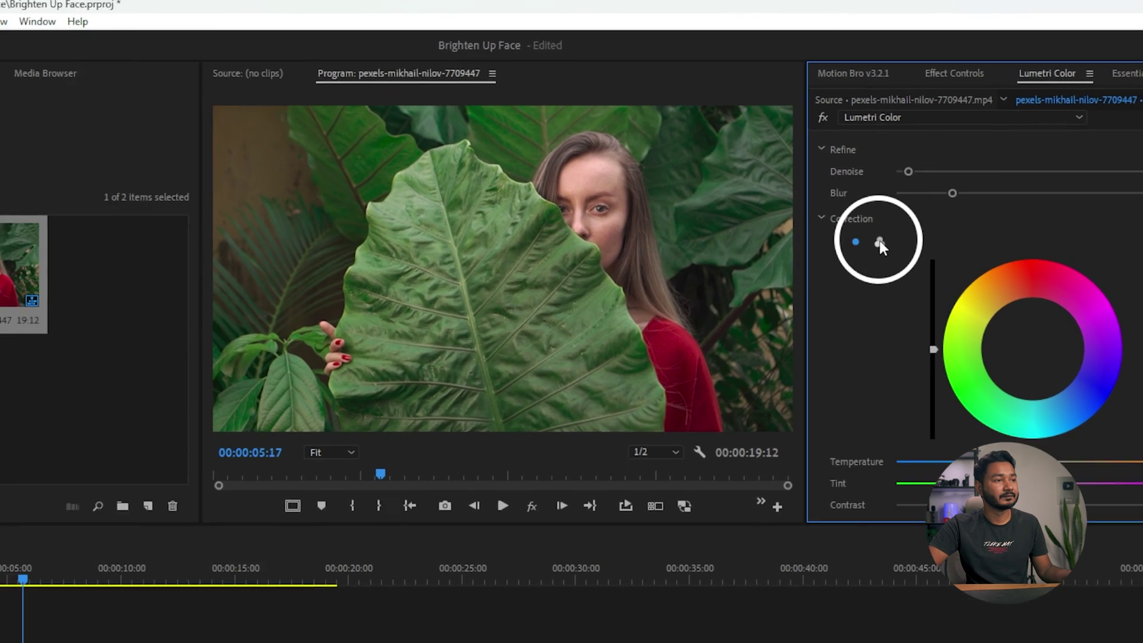
- Switch Correction to Shadows/Midtones/Highlights wheels and lift the face's shadows and midtones slightly
{"action": "left_click", "coordinate": [880, 240]}
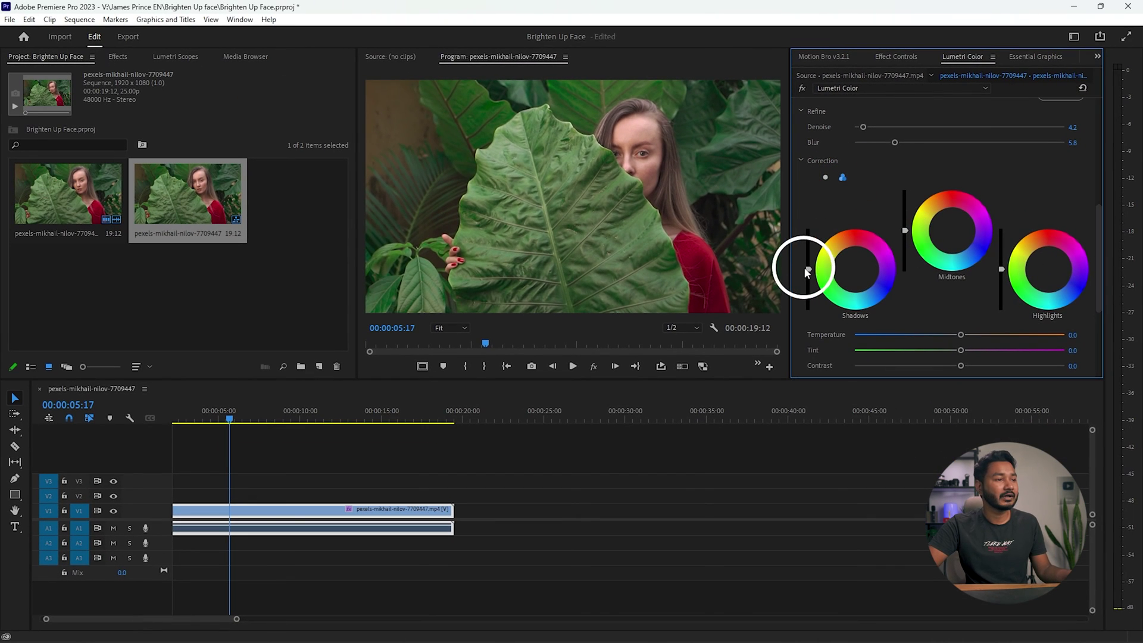
{"action": "left_click_drag", "start_coordinate": [807, 272], "coordinate": [864, 258]}
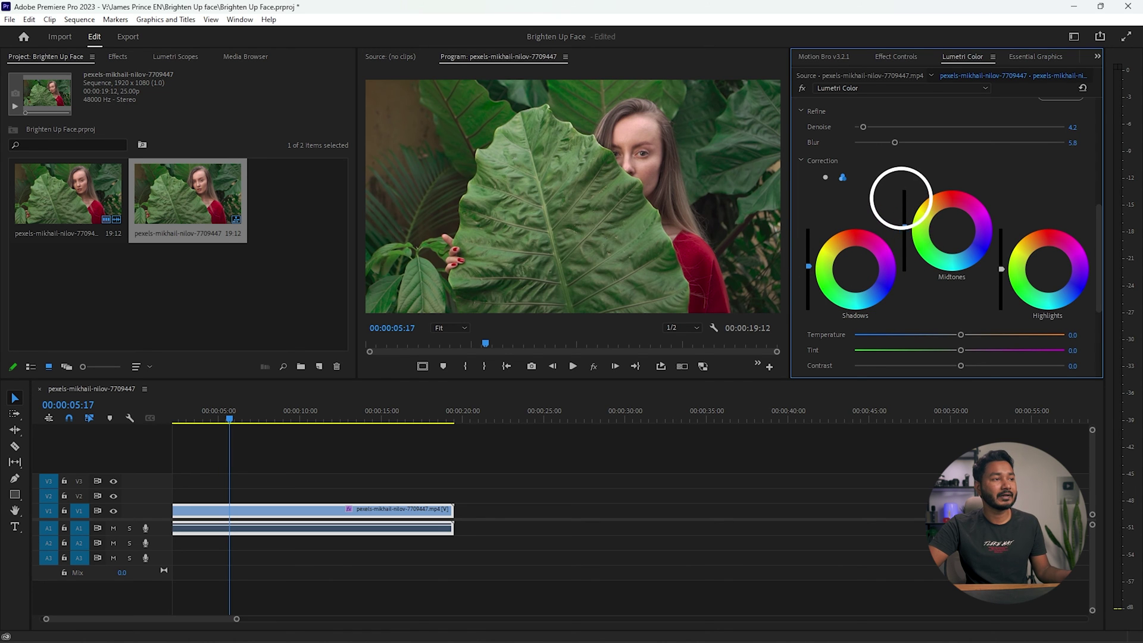
{"action": "left_click", "coordinate": [1001, 270]}
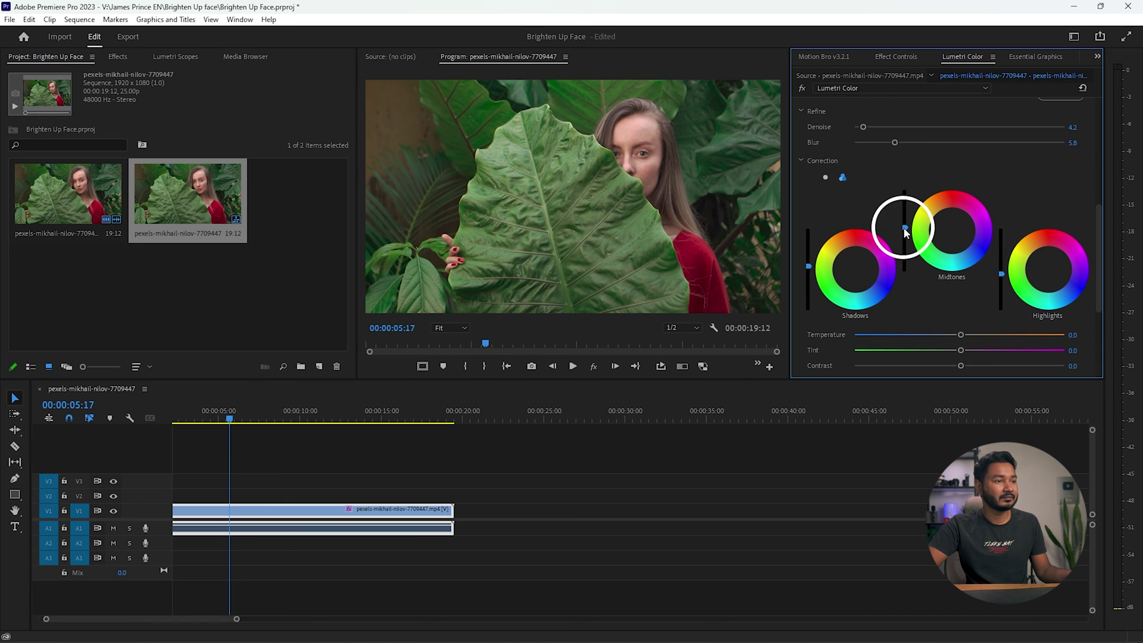
{"action": "left_click_drag", "start_coordinate": [904, 227], "coordinate": [905, 225]}
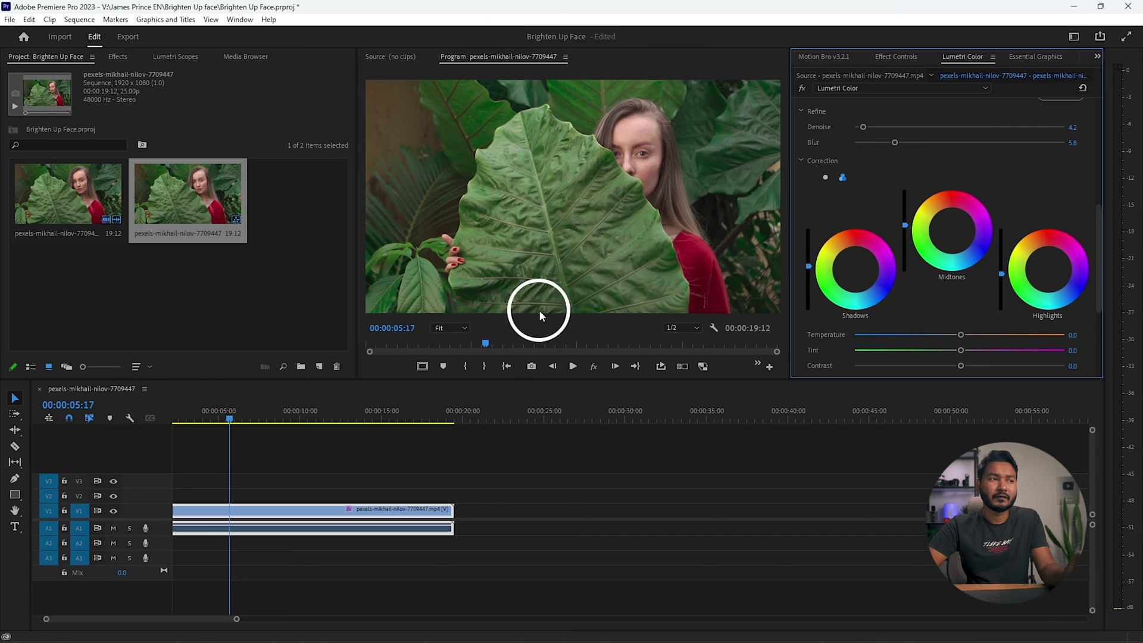
- Go back to the single Correction wheel, brighten the face, and check the grade in full screen
{"action": "left_click", "coordinate": [826, 176]}
{"action": "mouse_move", "coordinate": [882, 246]}
{"action": "left_mouse_down"}
{"action": "mouse_move", "coordinate": [885, 94]}
{"action": "mouse_move", "coordinate": [956, 5]}
{"action": "mouse_move", "coordinate": [880, 237]}
{"action": "left_mouse_up"}
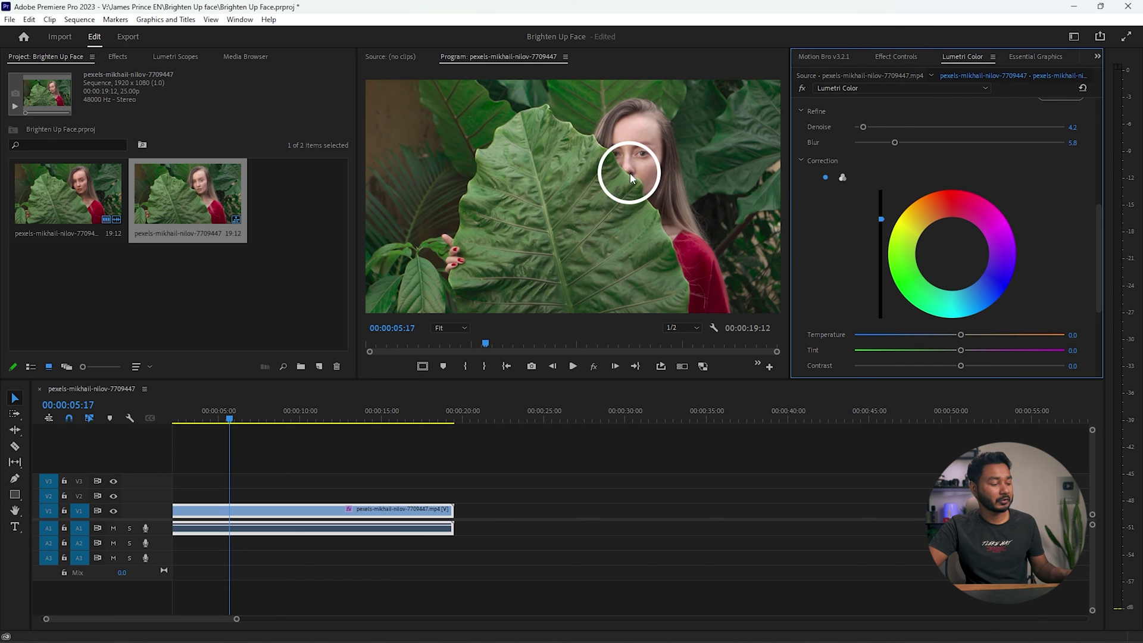
{"action": "key", "text": "ctrl+grave"}
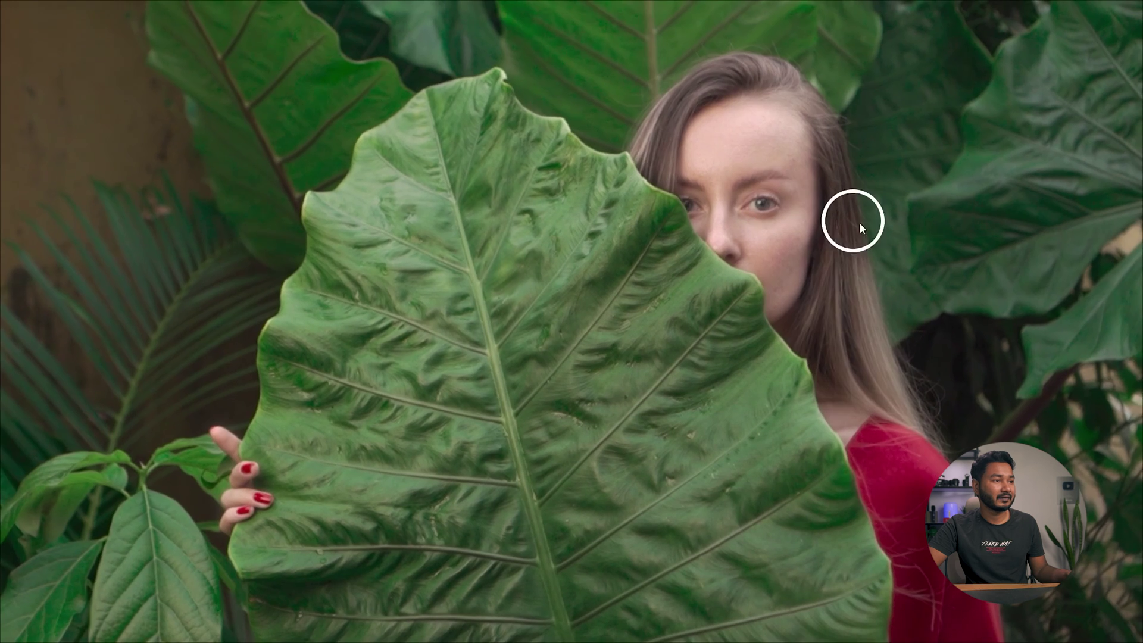
{"action": "key", "text": "ctrl+grave"}
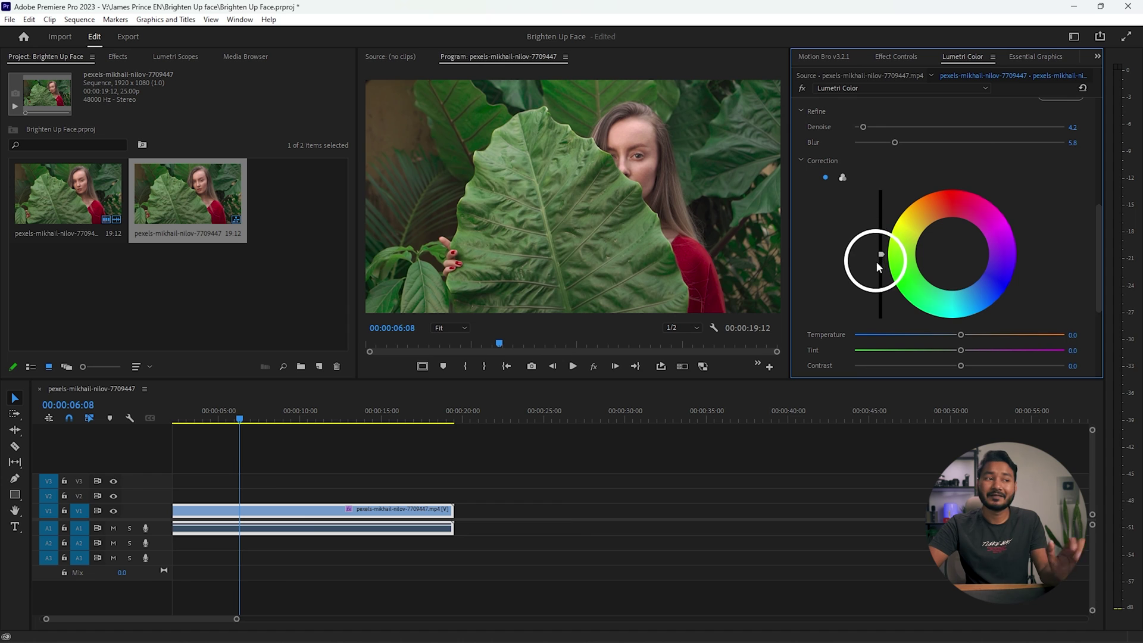